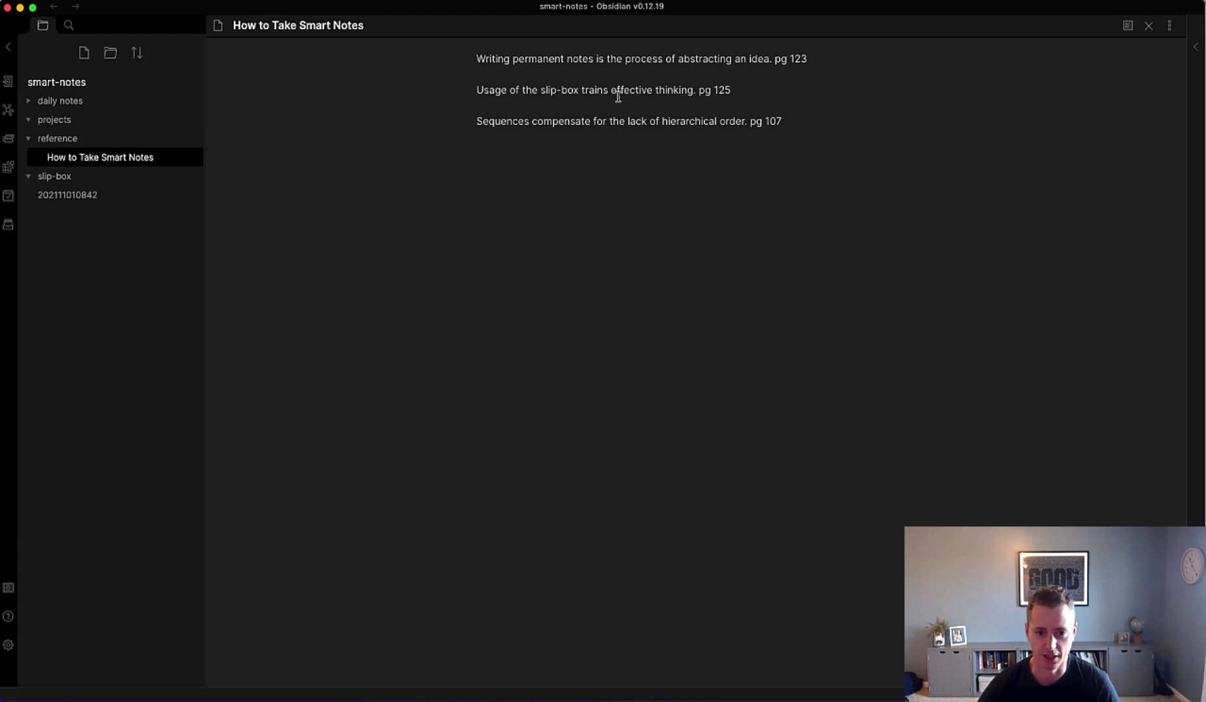
Step: Wrap 'Writing permanent notes is the process of abstracting an idea.' in == highlight marks and check it in reading view
text(==)
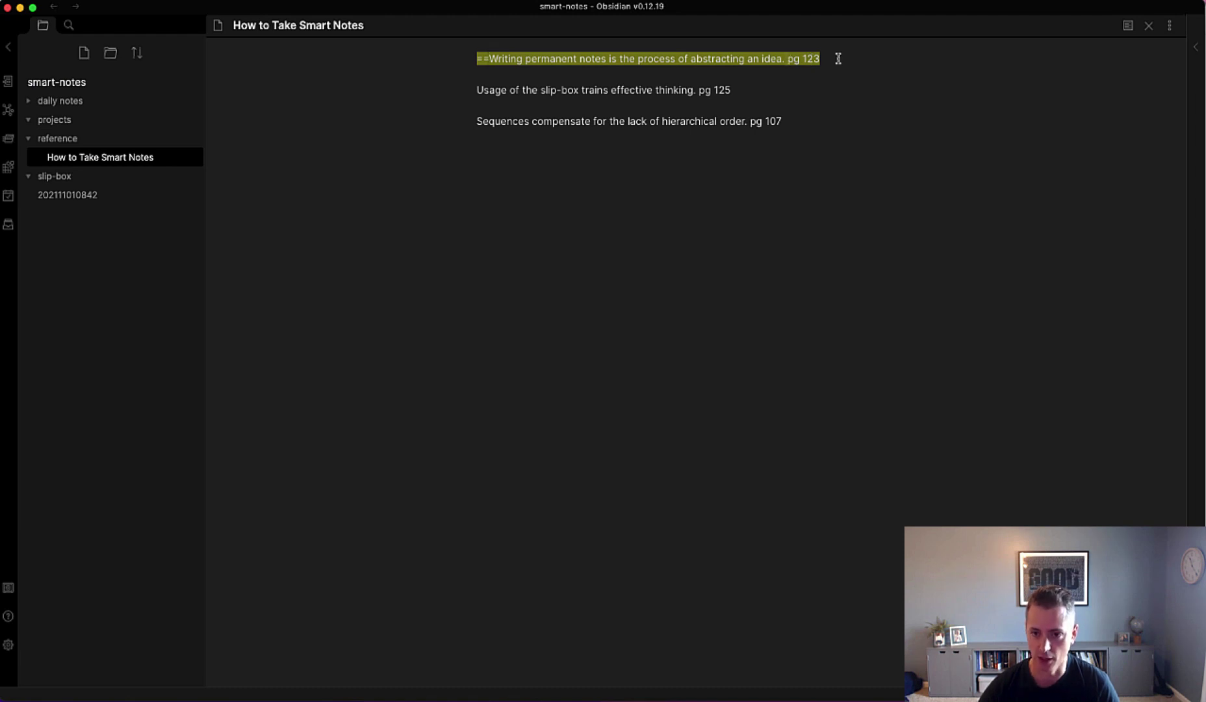
click(785, 59)
text(==)
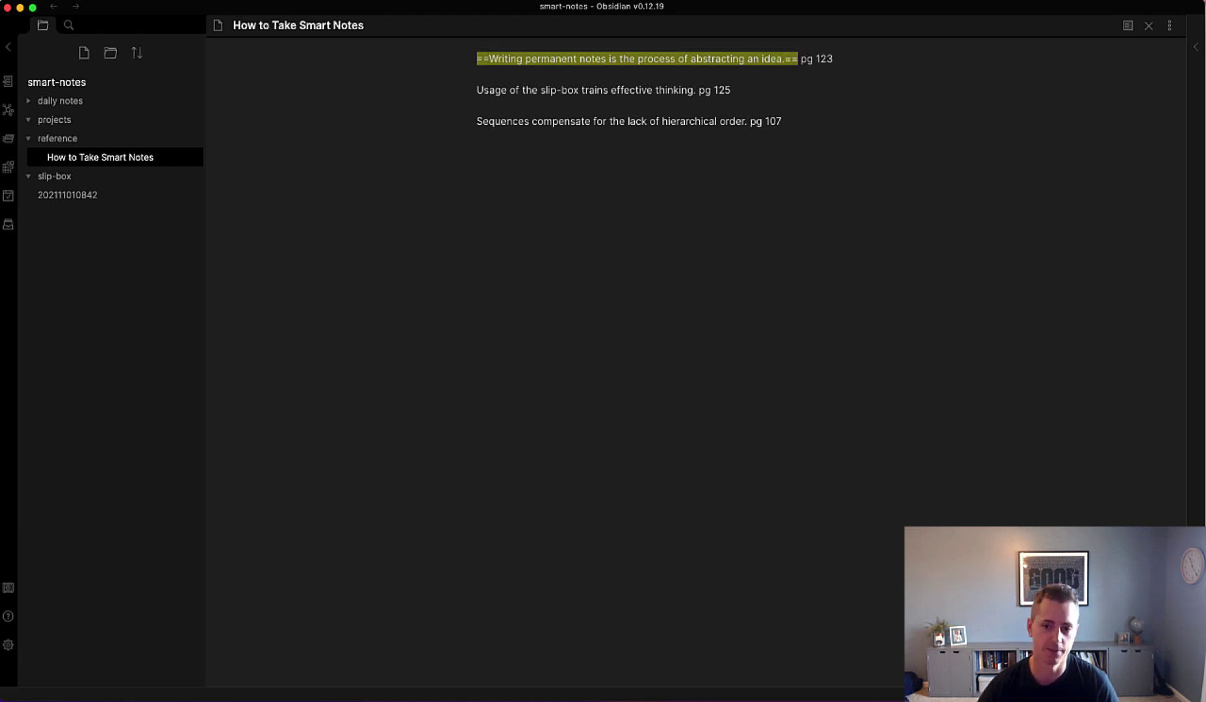
key(super+e)
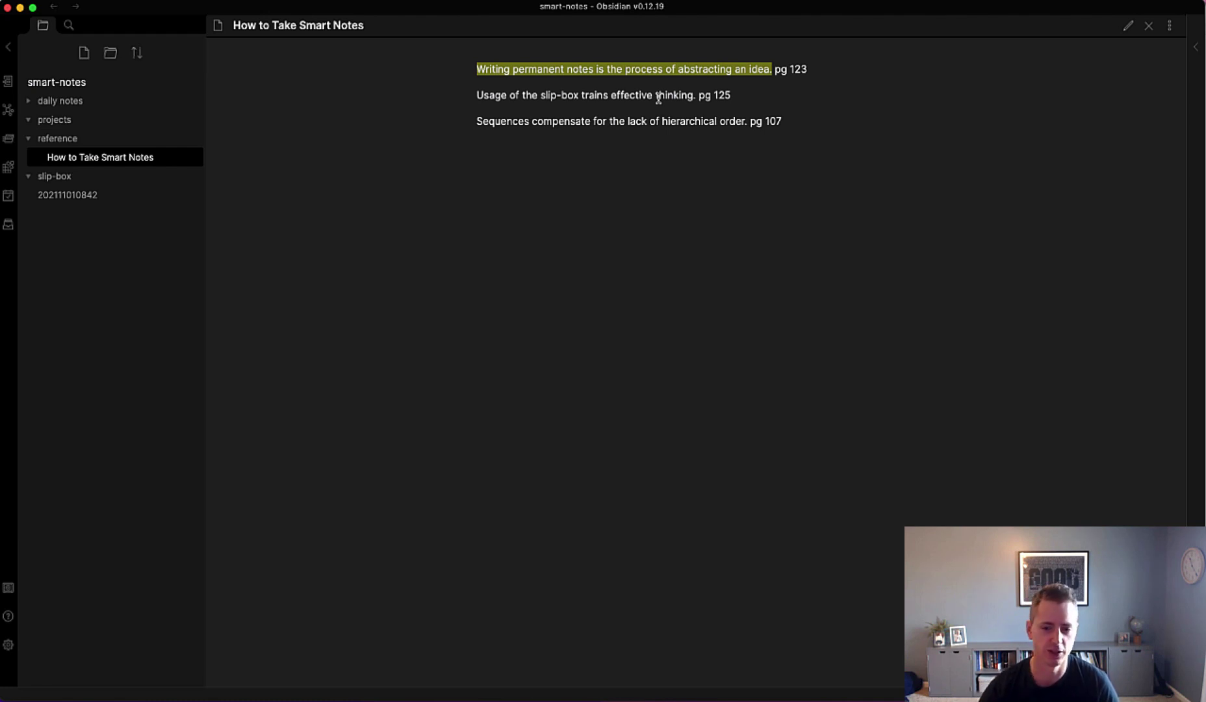
key(super+e)
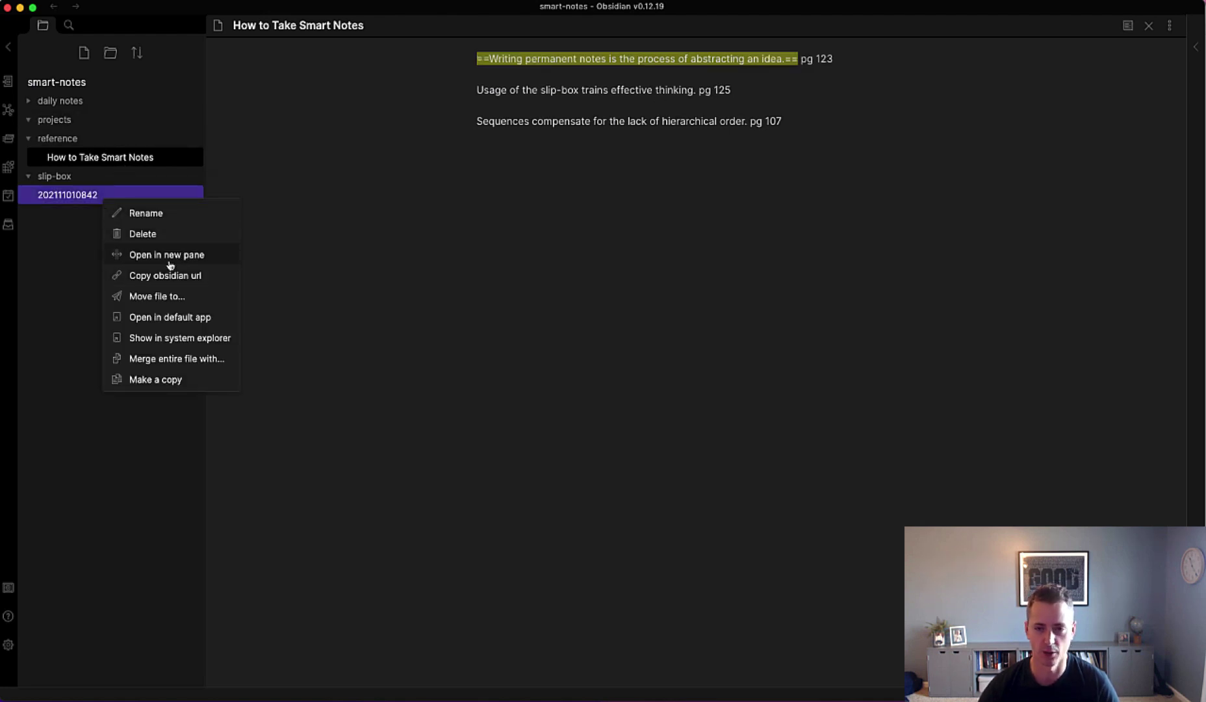
click(65, 224)
right_click(79, 203)
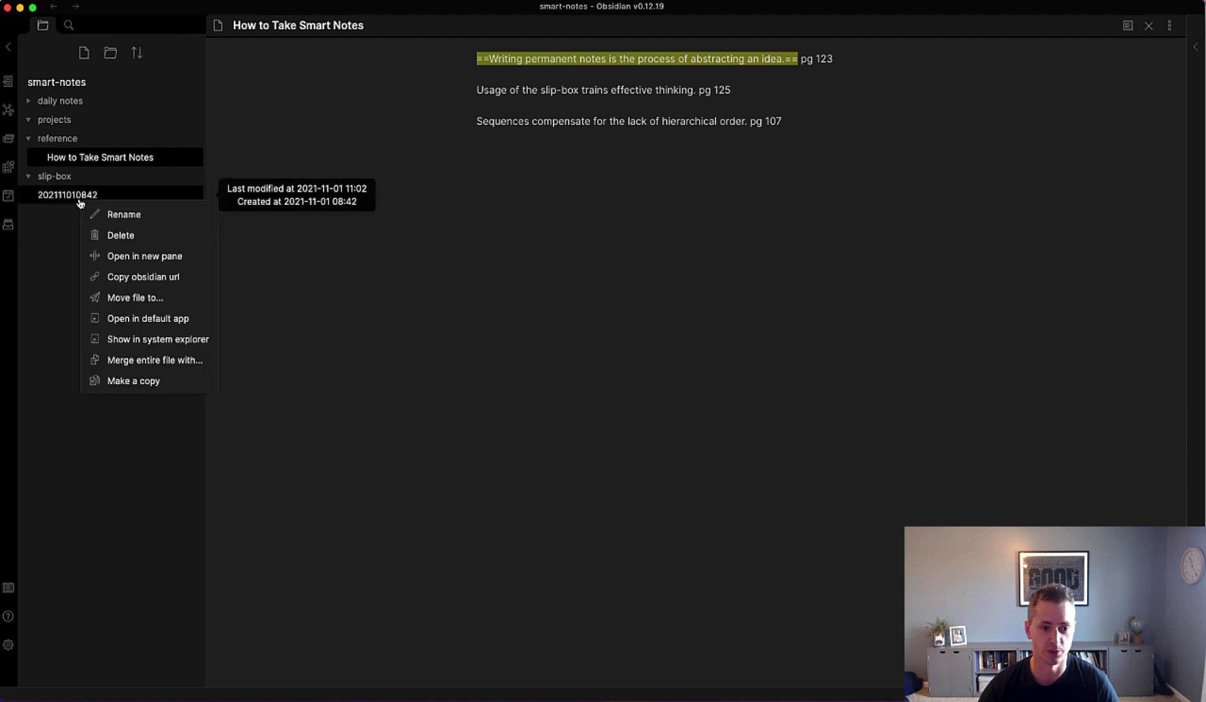
click(161, 261)
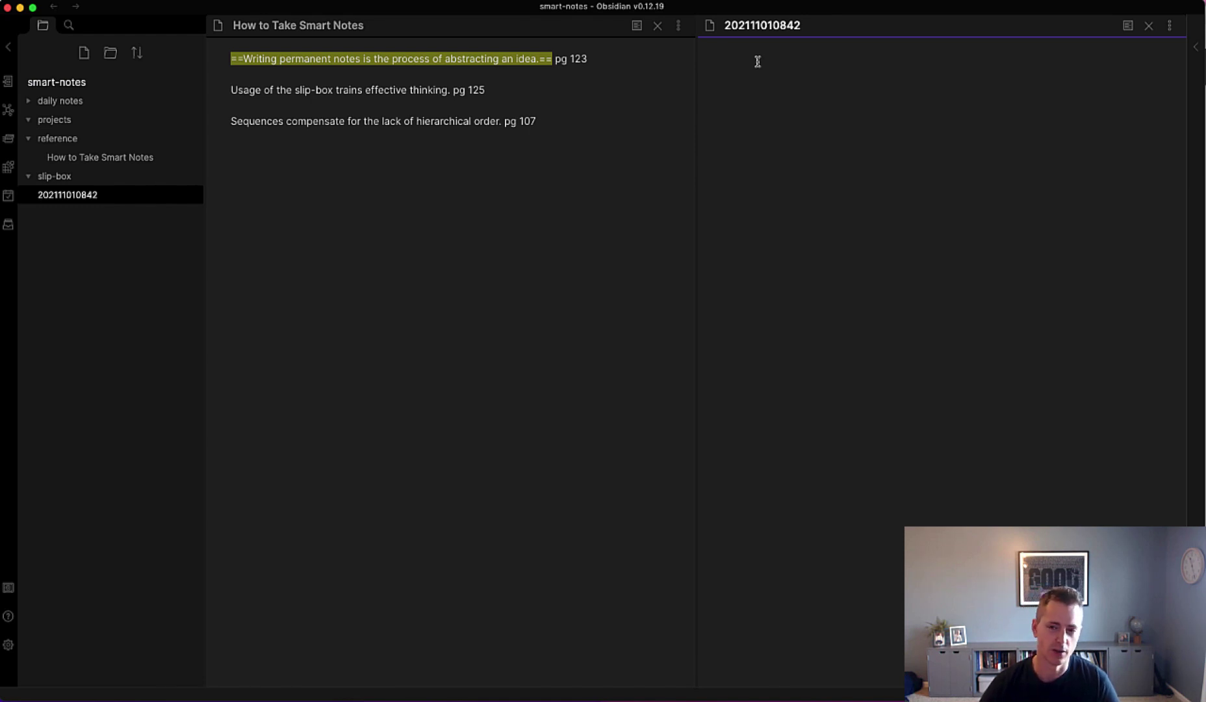
text(Writing permanent notes is the p)
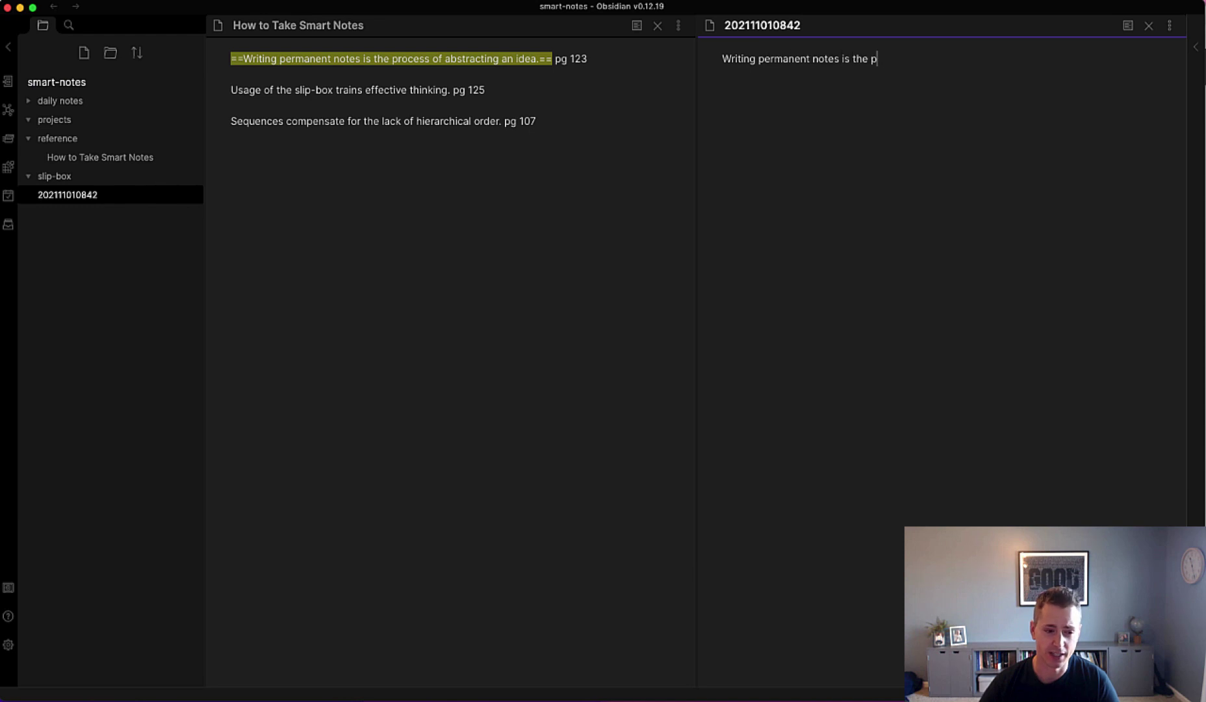
text(rocess of abstracting an idea from i)
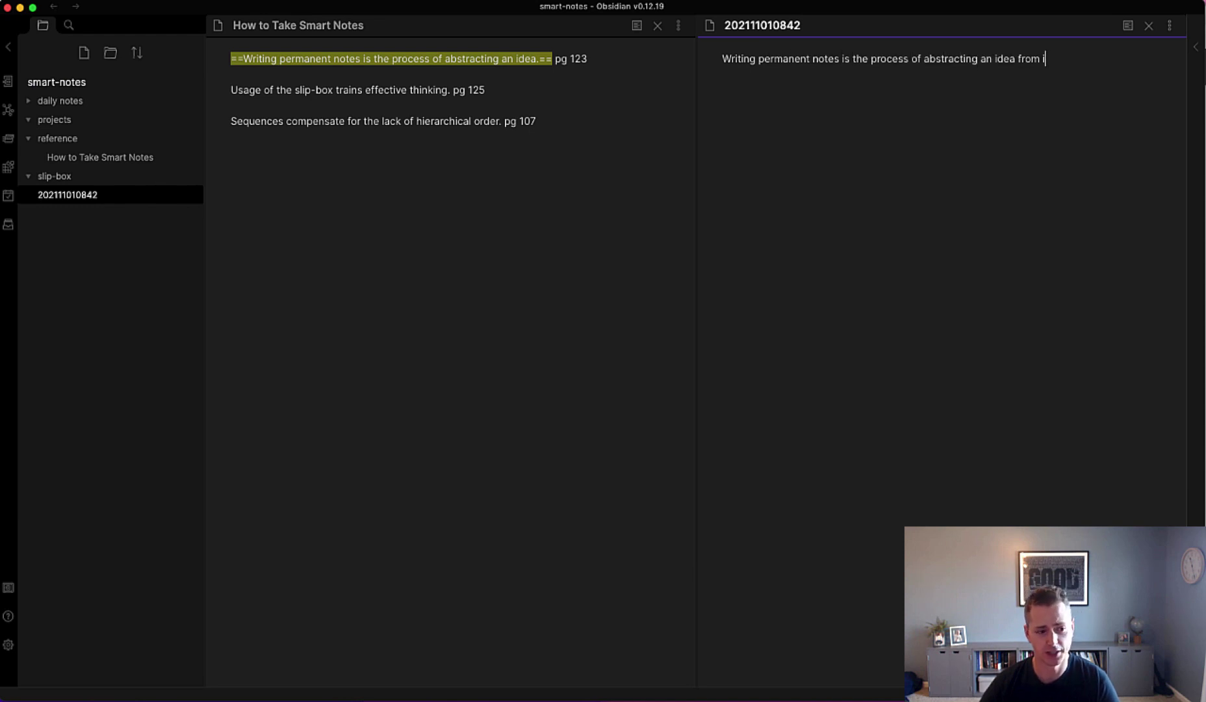
text(ts origonal context.)
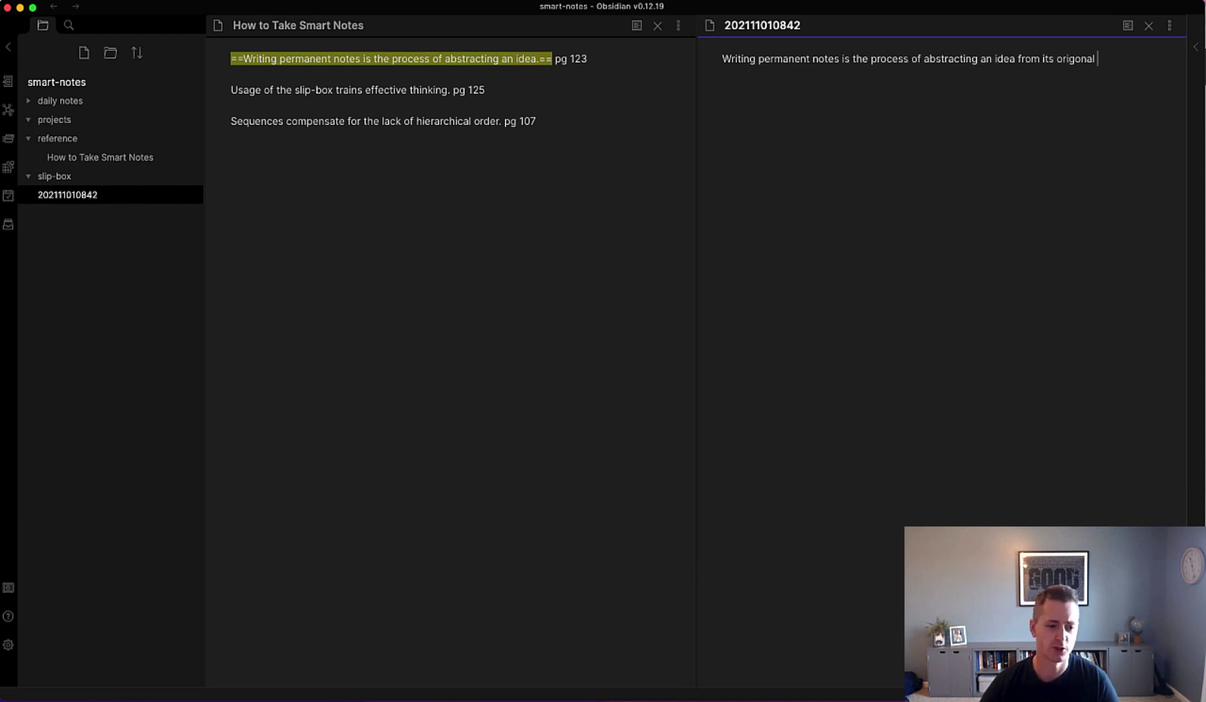
key(Return)
key(Return)
text(By abstracting an idea you ma)
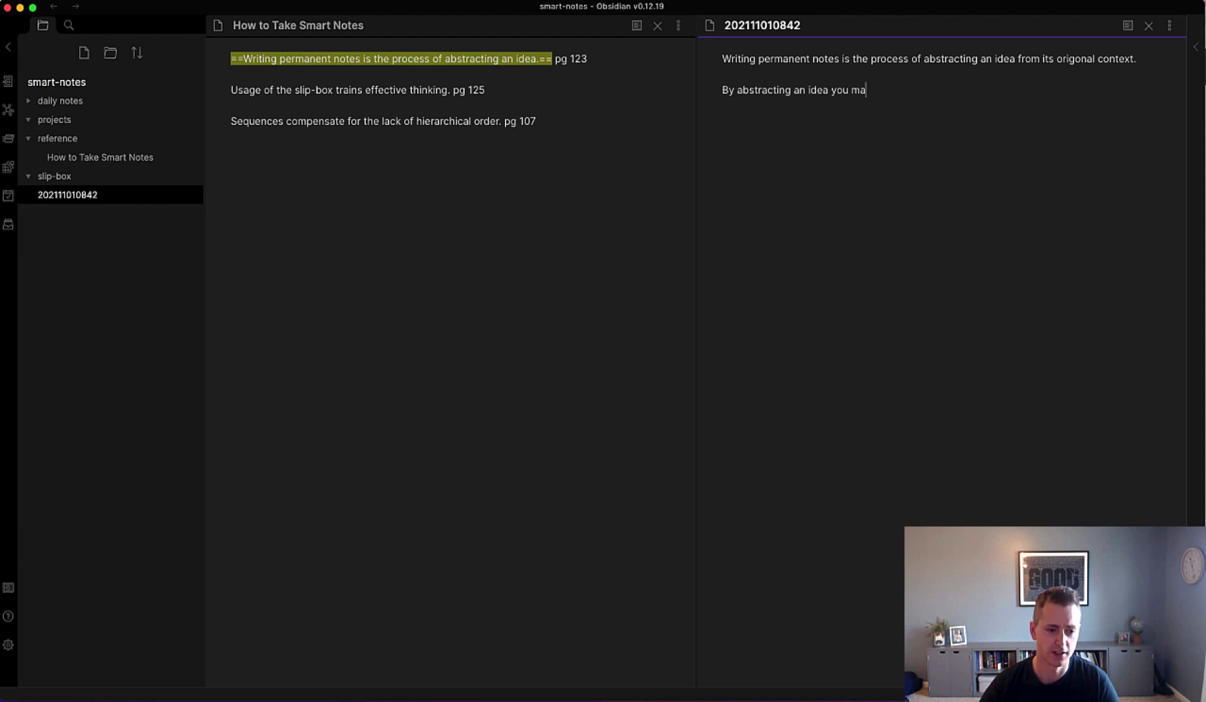
text(ke it usable in a general sense instead of a specific sense.  )
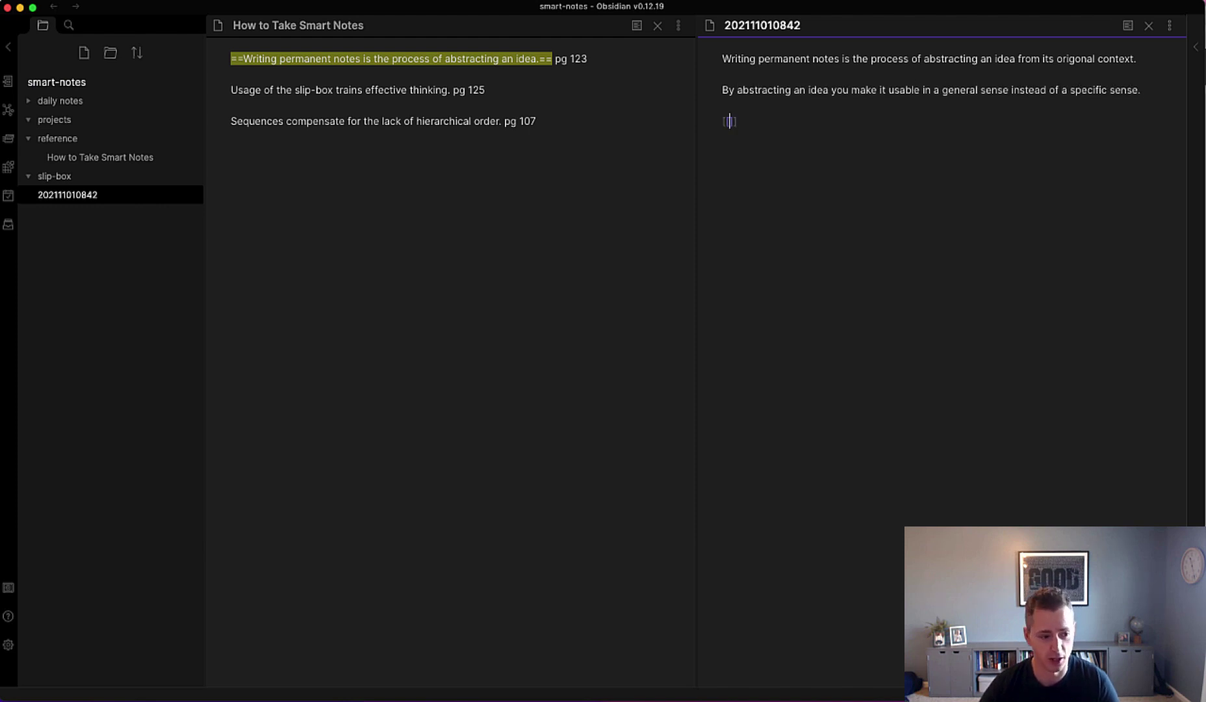
text([[)
Step: End the note with a [[How to Take Smart Notes]] link citing pg 123
key(Return)
key(super+BackSpace)
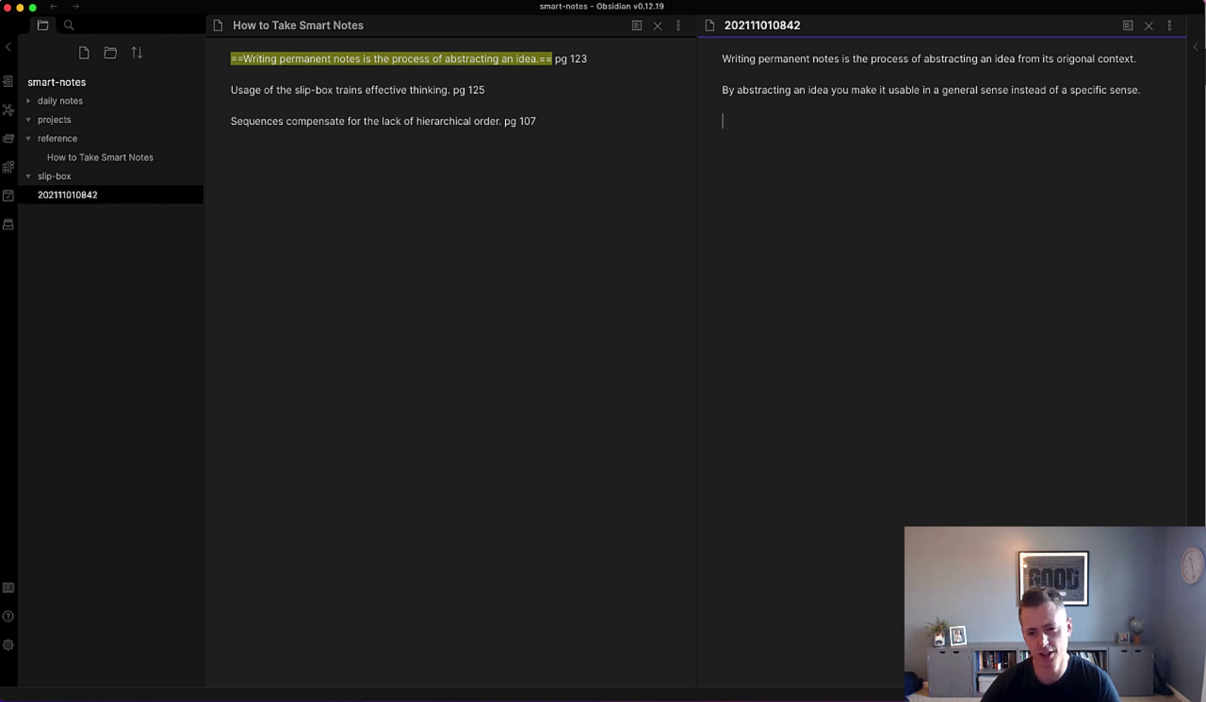
text([[)
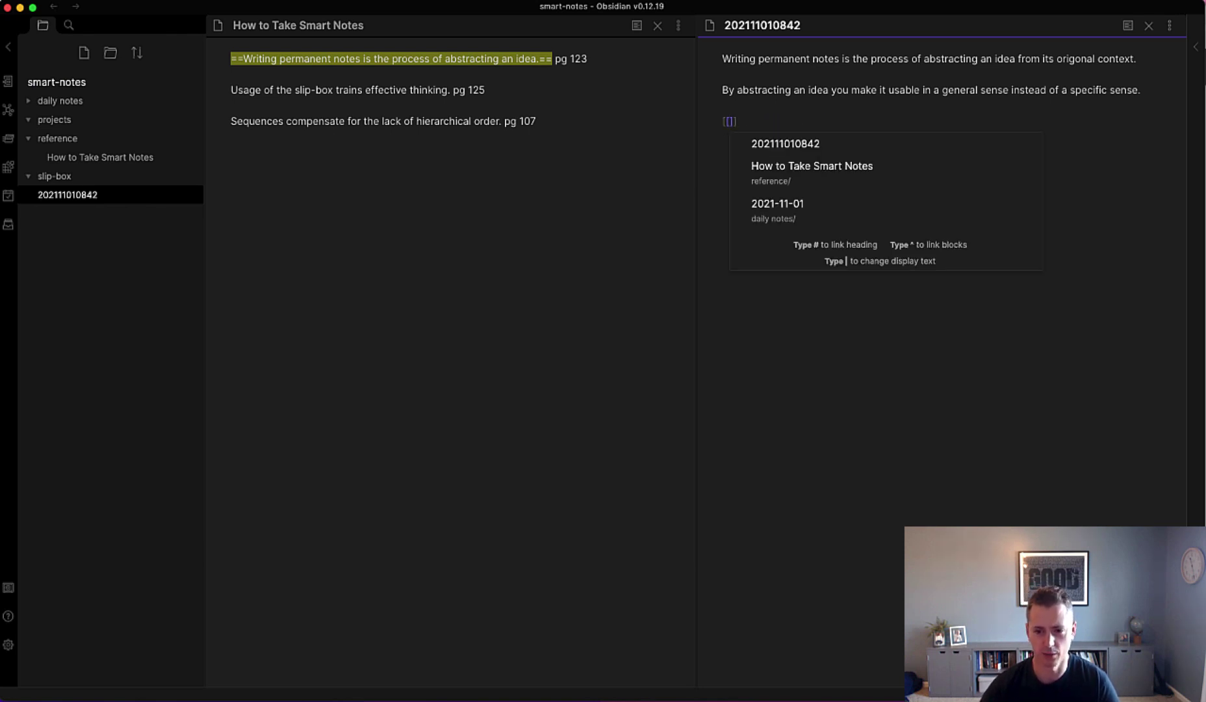
key(Down)
key(Return)
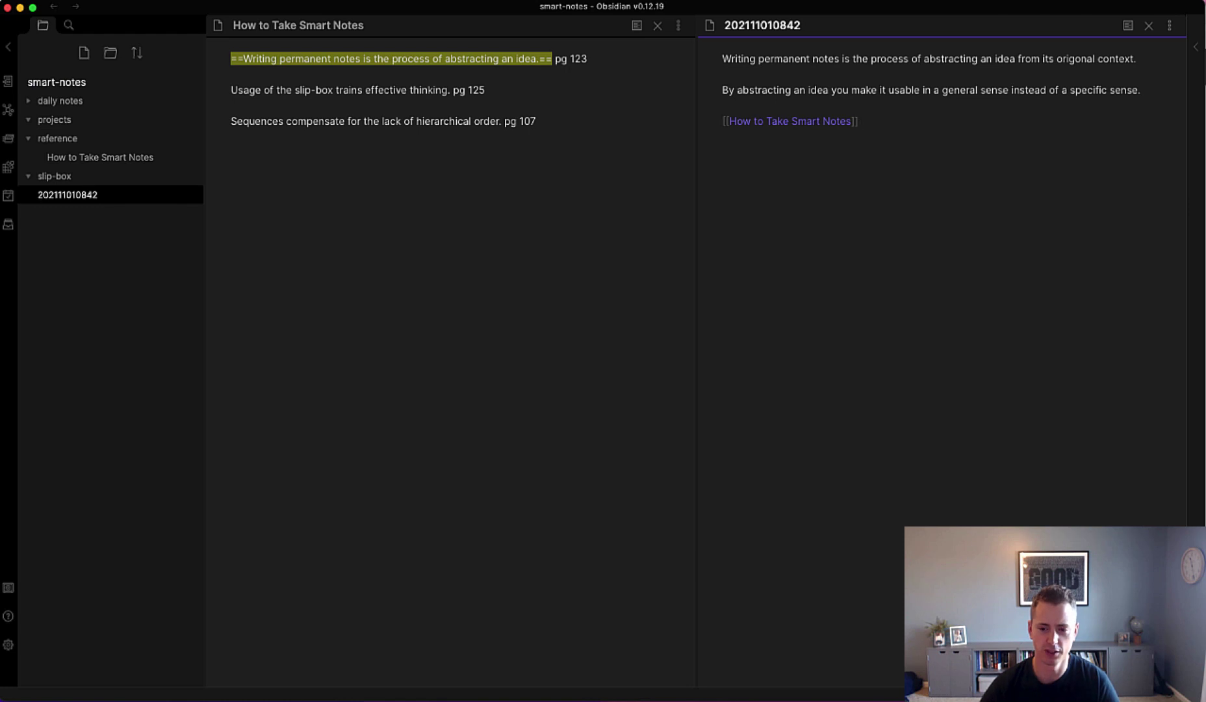
text(pg 123)
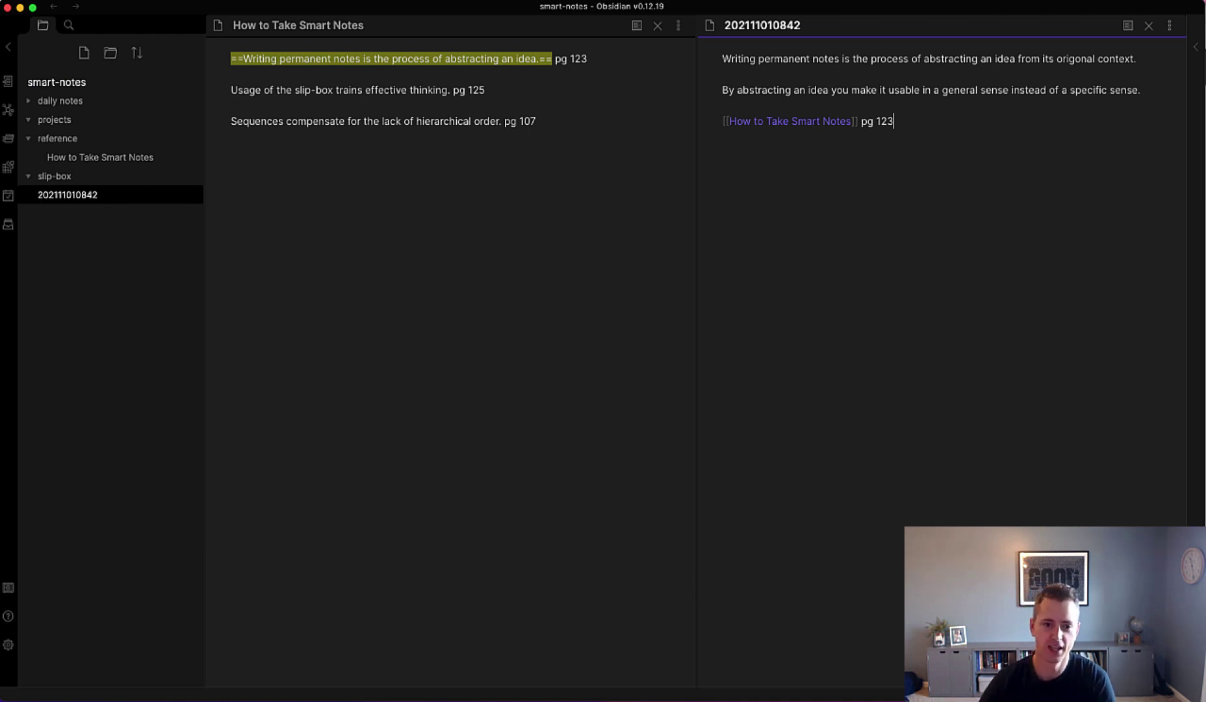
Step: Replace the sentence's == highlight marks in the reference note with [[ ]] link brackets
click(452, 121)
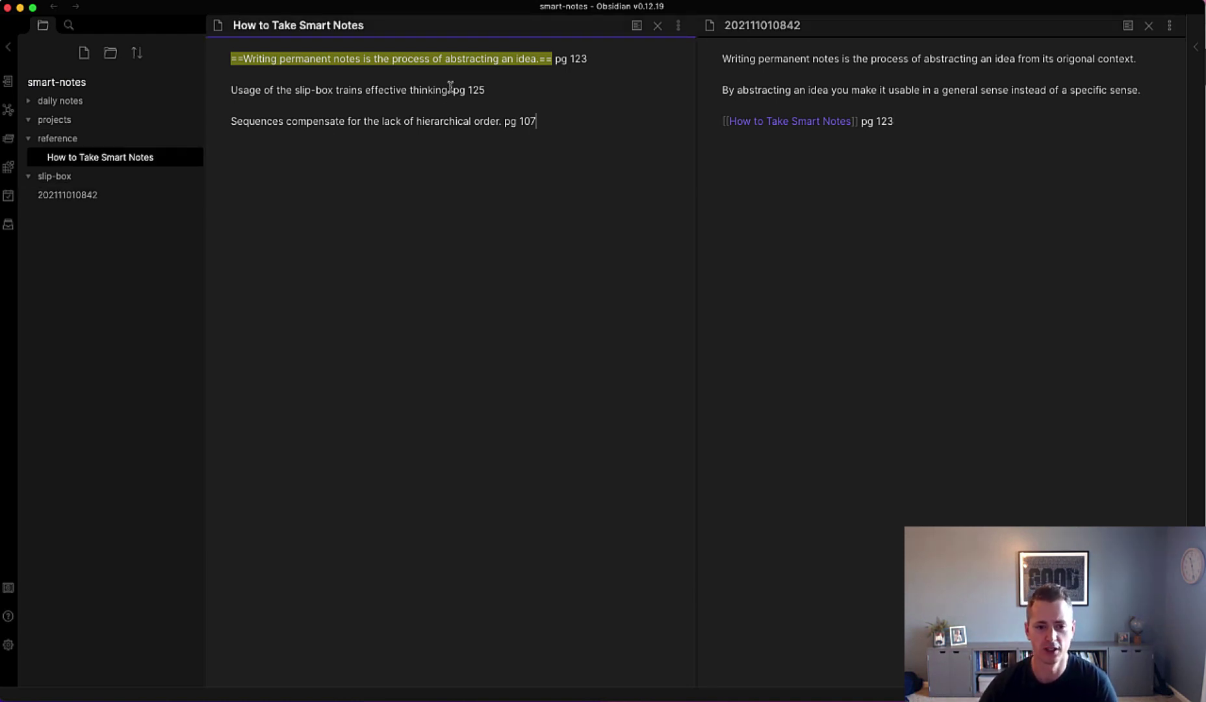
click(552, 59)
key(BackSpace)
key(BackSpace)
text(]])
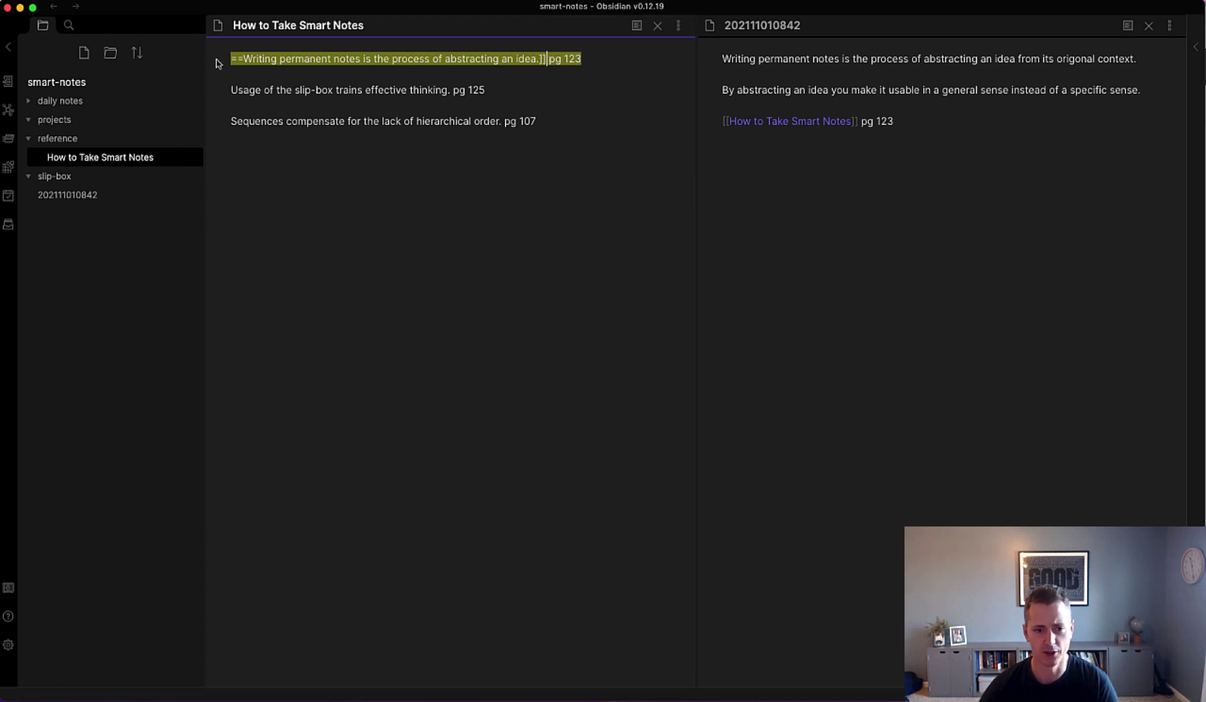
click(242, 59)
key(BackSpace)
key(BackSpace)
text([[)
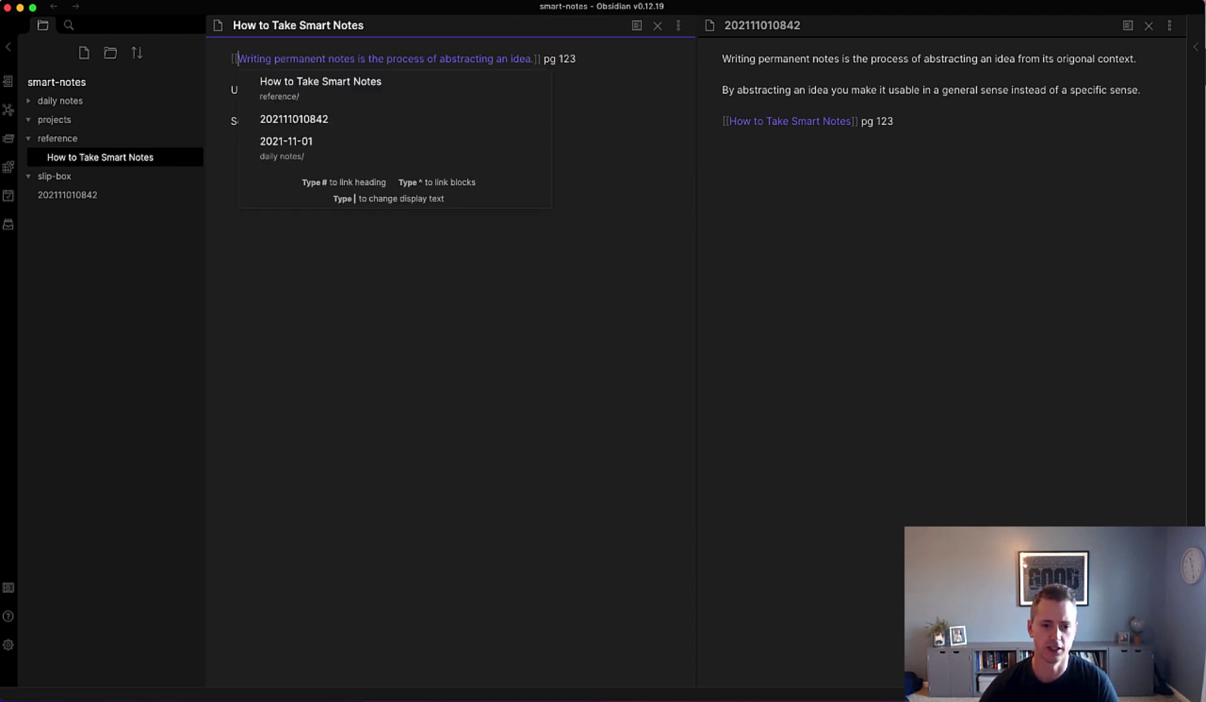
triple_click(786, 123)
key(super+c)
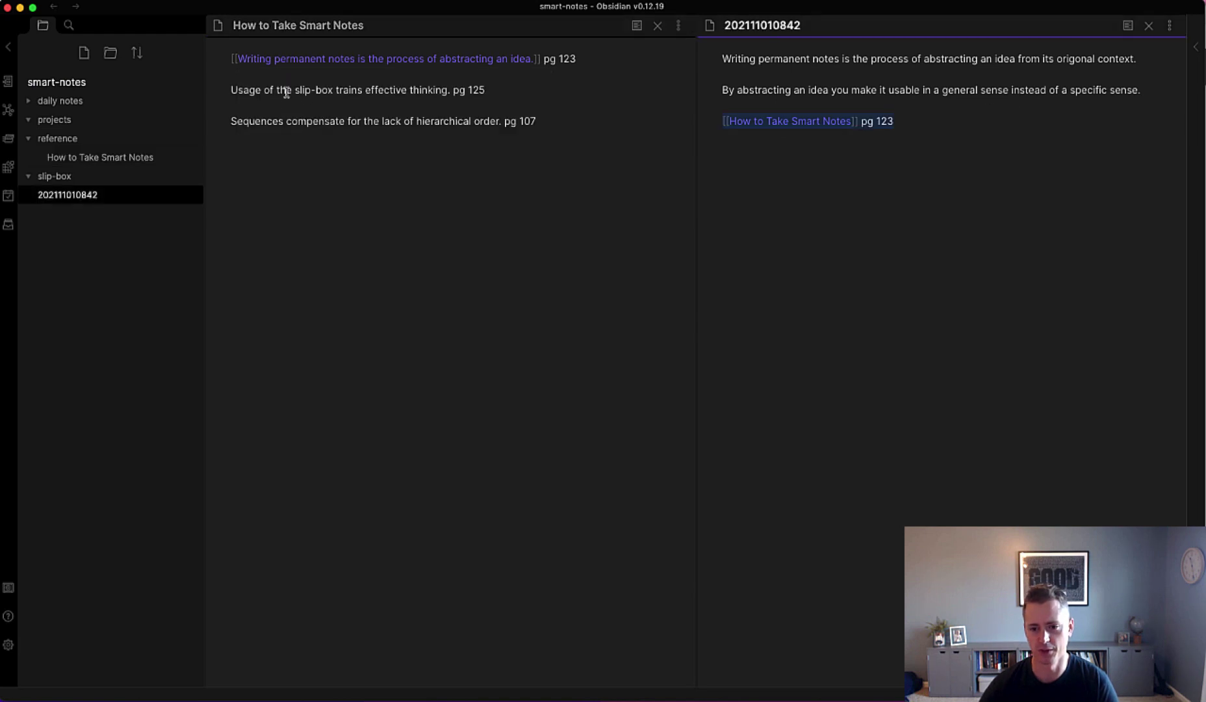
click(327, 72)
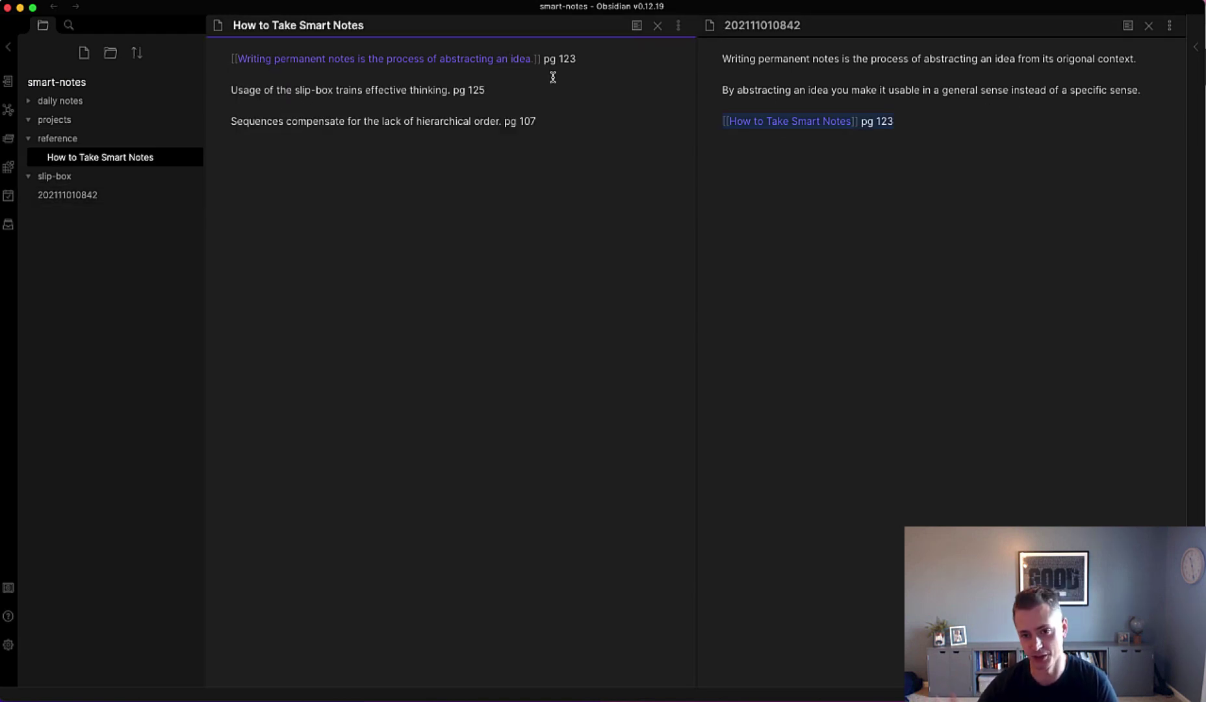
click(242, 59)
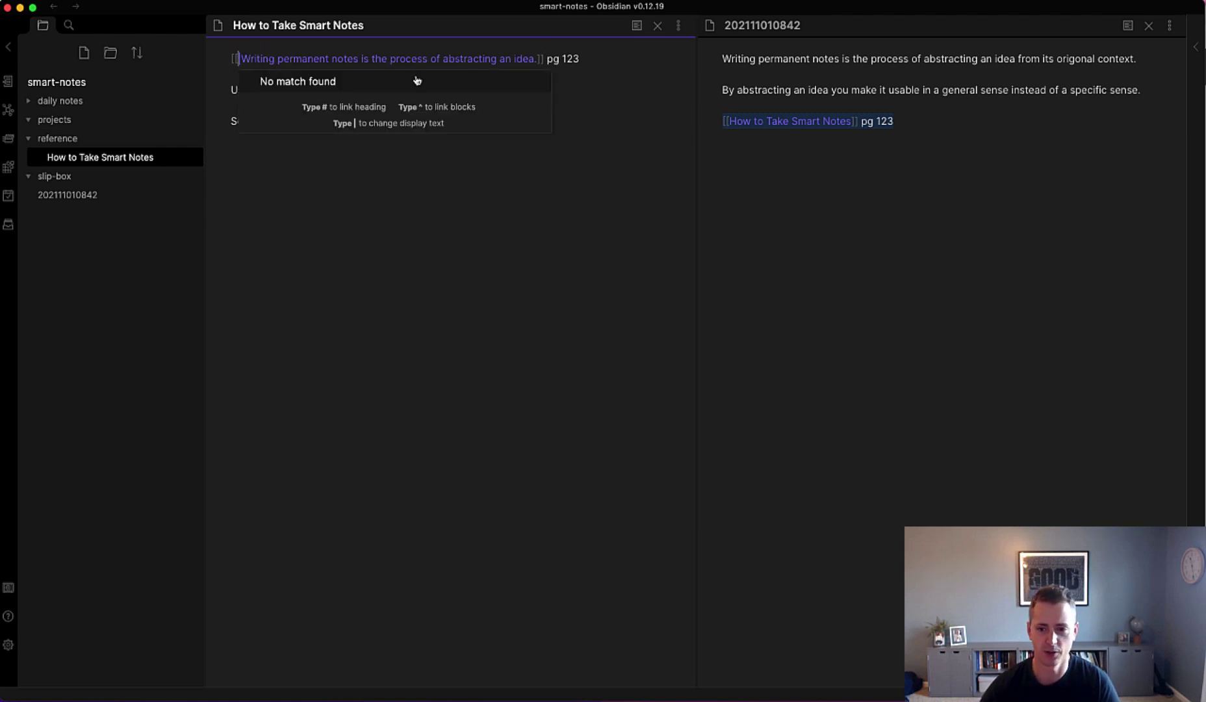
key(super+v)
text(|)
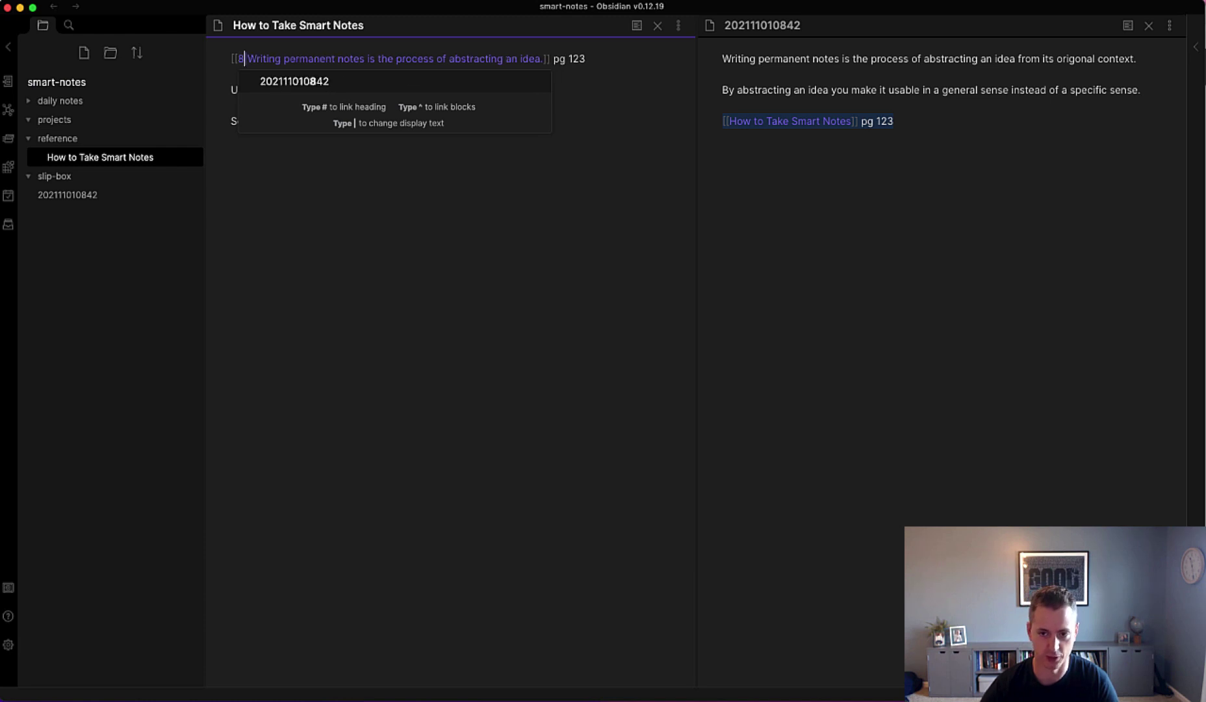
key(Escape)
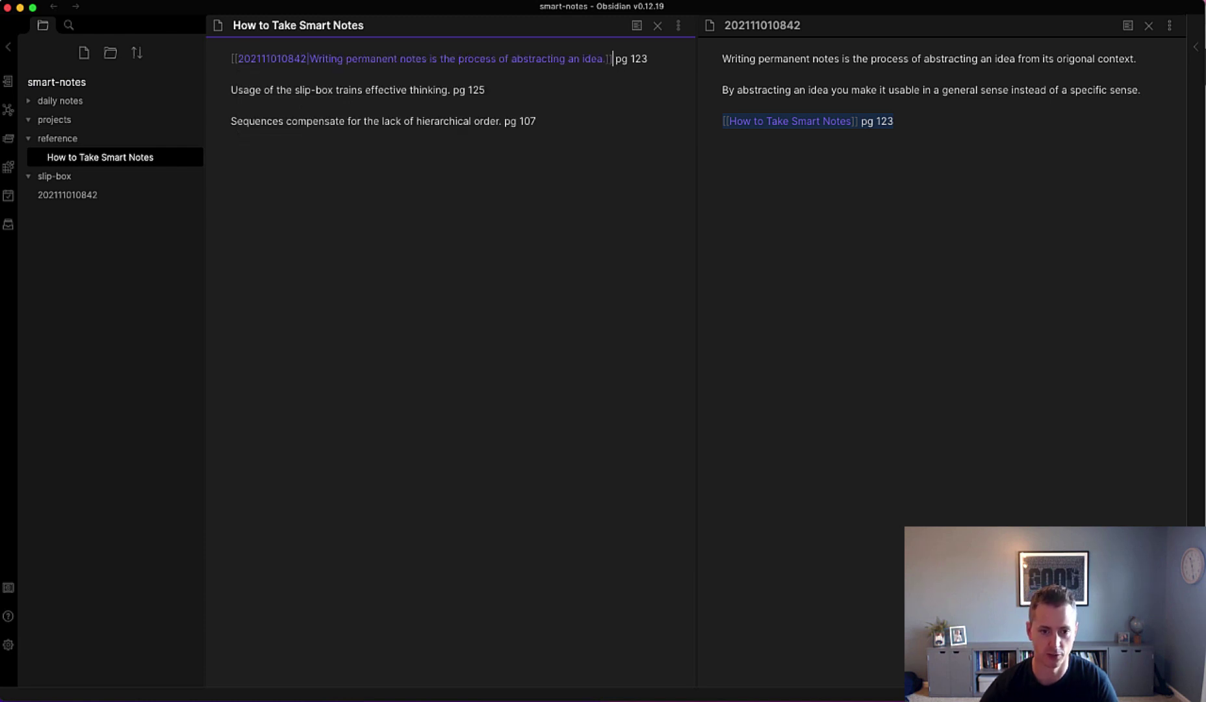
right_click(423, 59)
super+click(404, 60)
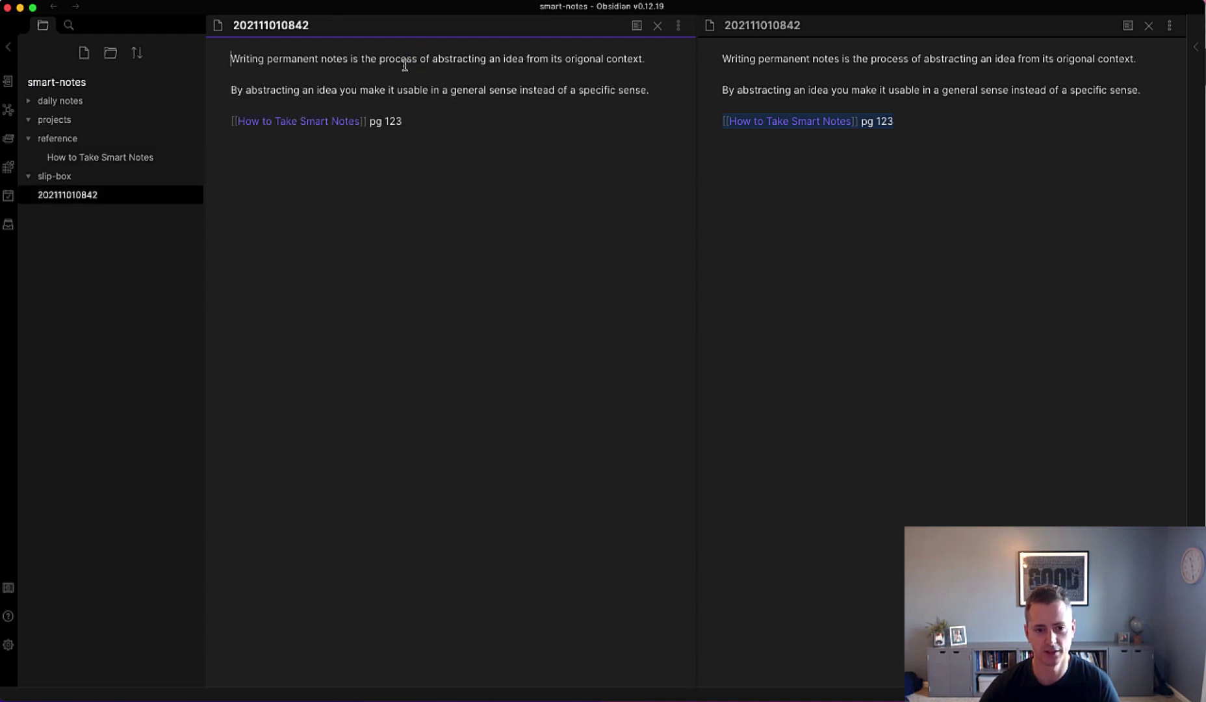
key(super+alt+Left)
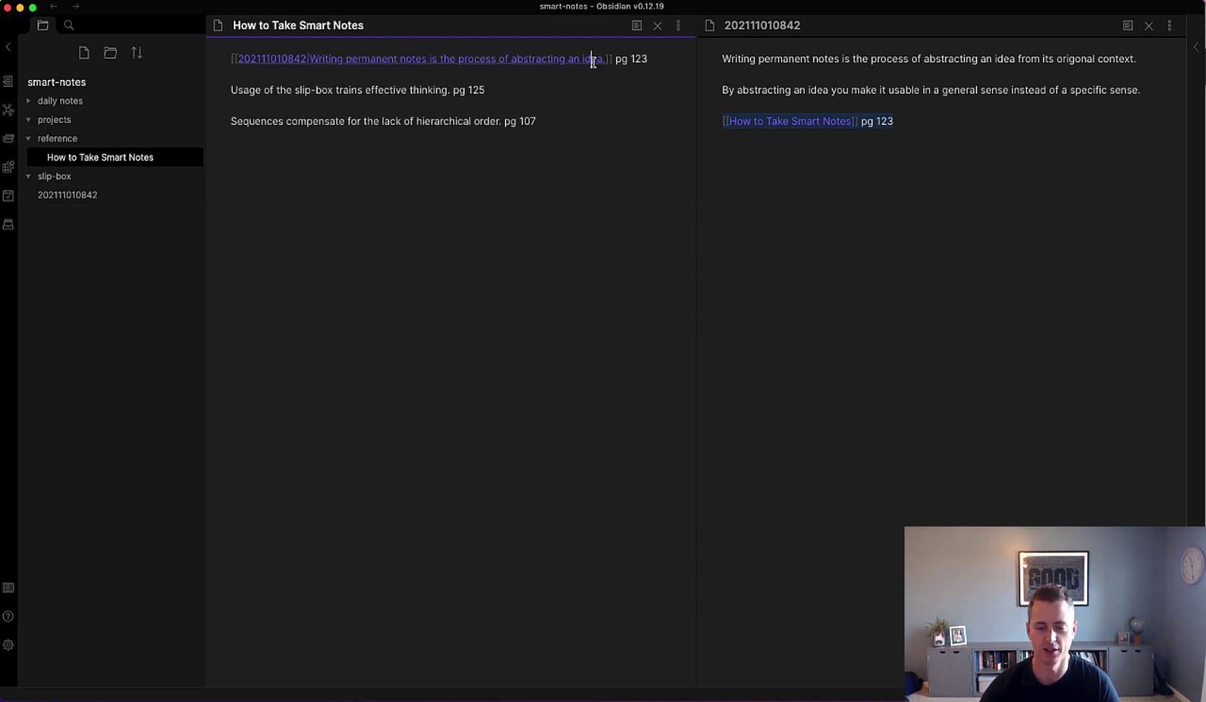
Step: Create a new Zettelkasten note with three paragraphs on sequences clustering notes into topics
click(1030, 135)
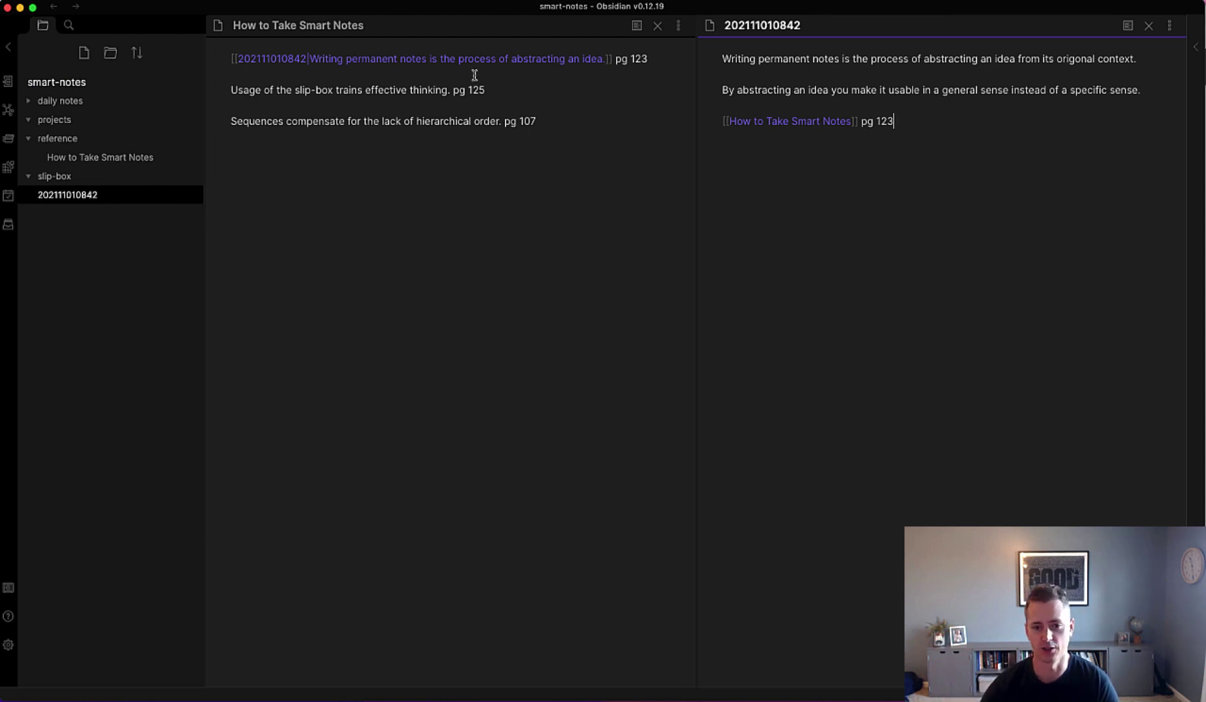
click(477, 105)
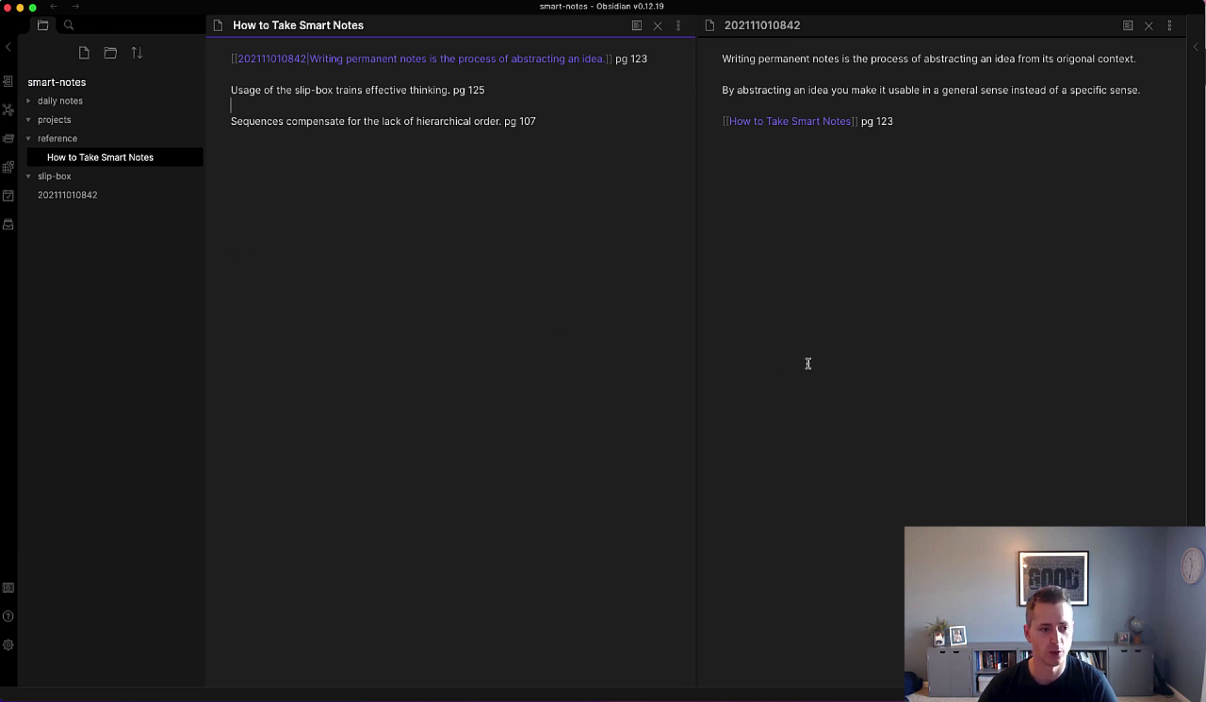
click(843, 294)
click(9, 225)
text(Sequences compensate for the lack of topical hiearachical order by clustering notes that could at some point become a topic or sub-topic.)
key(Return)
key(Return)
text(Notes that generate enough follow-up notes will become a topic, with the potential)
text( to)
key(BackSpace)
key(BackSpace)
key(BackSpace)
key(BackSpace)
key(BackSpace)
key(BackSpace)
key(BackSpace)
key(BackSpace)
key(BackSpace)
key(BackSpace)
key(BackSpace)
key(BackSpace)
text(potential of several sub-topics developing under it.)
key(Return)
key(Return)
text(Once enough )
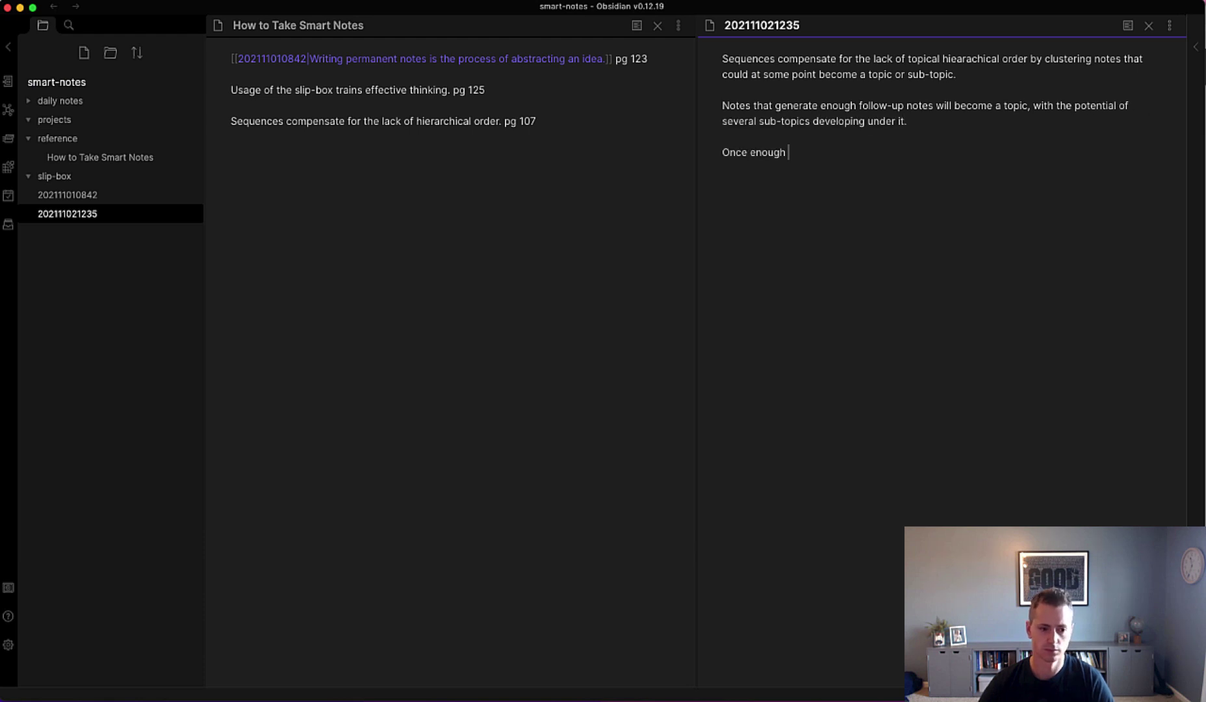
text(notes have built up around a topic they become the foundation for future writing.)
Step: Cite How to Take Smart Notes pg 125, and add '==Experts can discard rules because they've internalized them.== pg 66' to the reference note
key(Return)
key(Return)
text(pp)
key(Return)
text(pg 125)
click(292, 164)
text(==Experts can discard rules because they've internalized them.== pg 66)
Step: Create a new Zettelkasten note stating experts internalize rules so they needn't consciously think about them
click(750, 281)
key(super+n)
text(Experts interalize rules so they do not have to conciously think about them; instead they can rely on intuition.)
key(Return)
key(Return)
Step: Add the Dreyfus model paragraph ending 'embody experience.' and cite How to Take Smart Notes pg 66
text(The Dreyfus model of skill acqusition explains that following a predefined set of rules enables you to become competent, but in order to move past level 3 (performer) to level 4 (mastery) or level 5 (expert) you must emoby)
key(BackSpace)
key(BackSpace)
key(BackSpace)
key(BackSpace)
key(BackSpace)
key(BackSpace)
text(embody experience.)
key(Return)
key(Return)
key(super+v)
text(66)
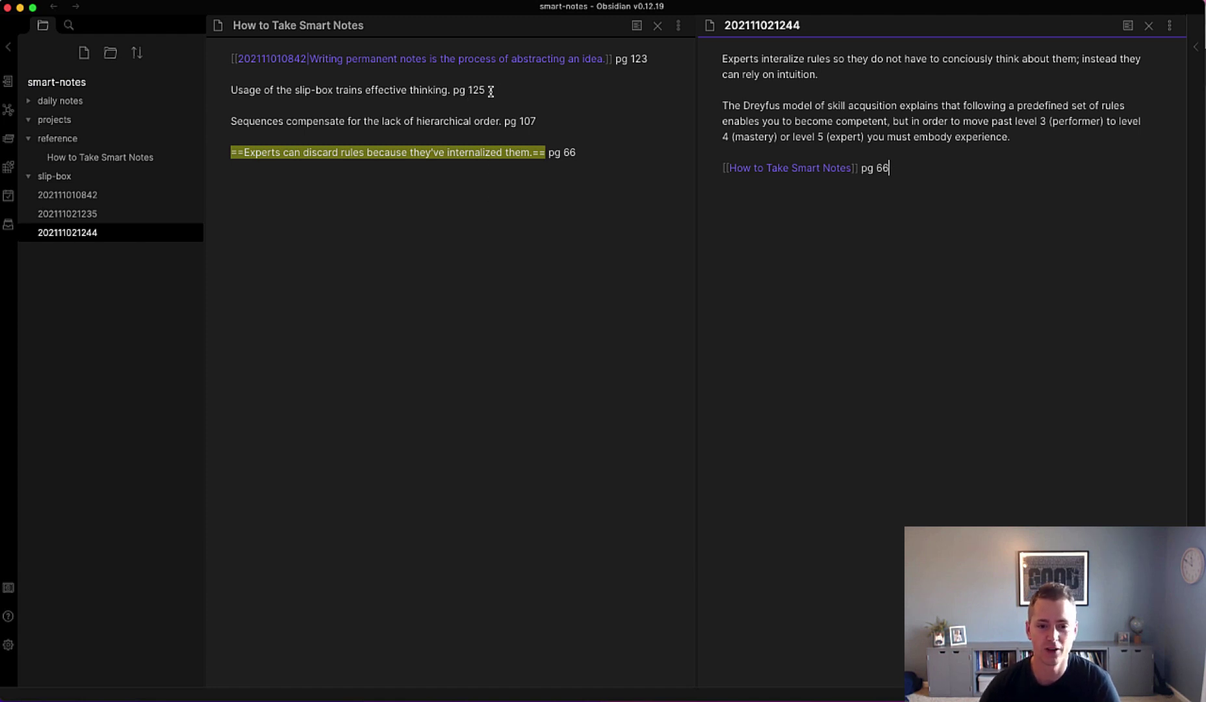
drag(493, 89, 222, 92)
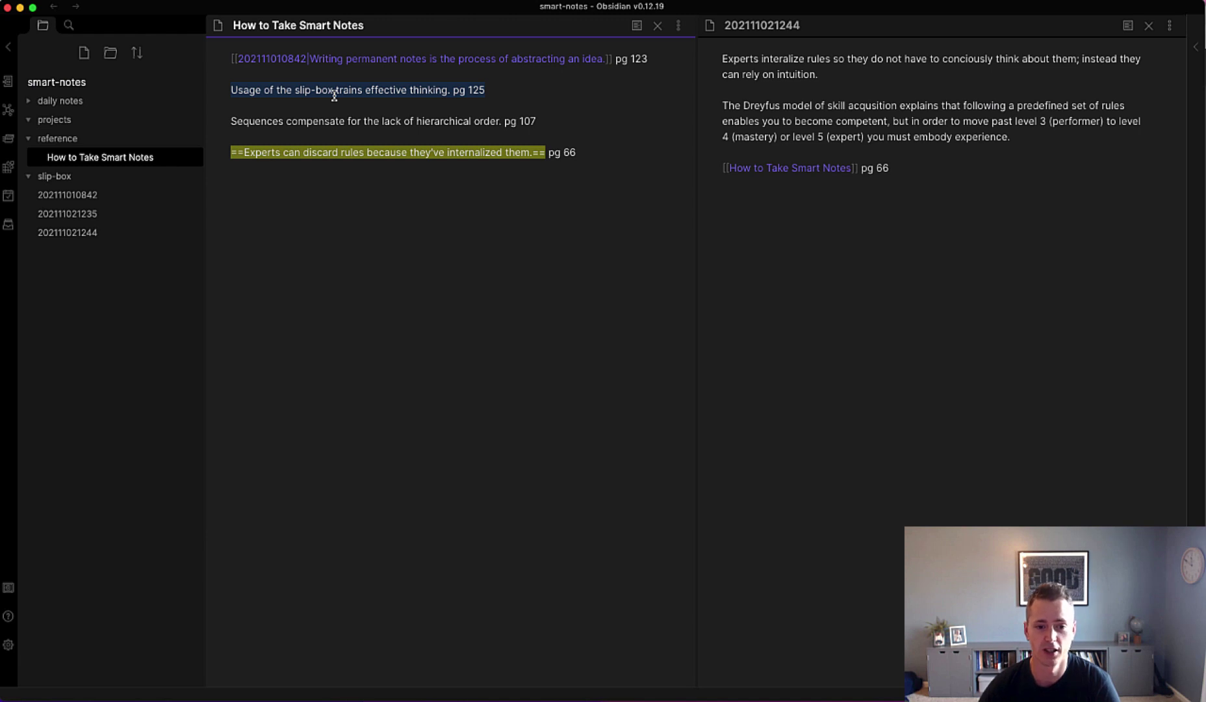
click(501, 93)
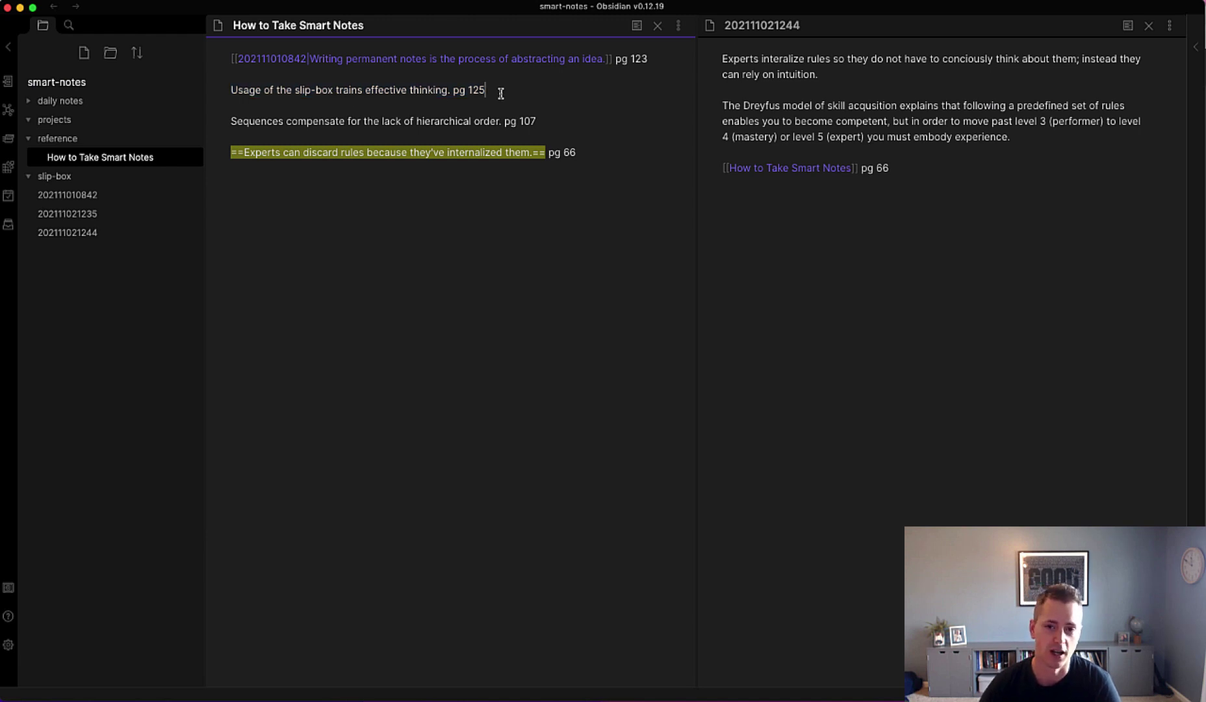